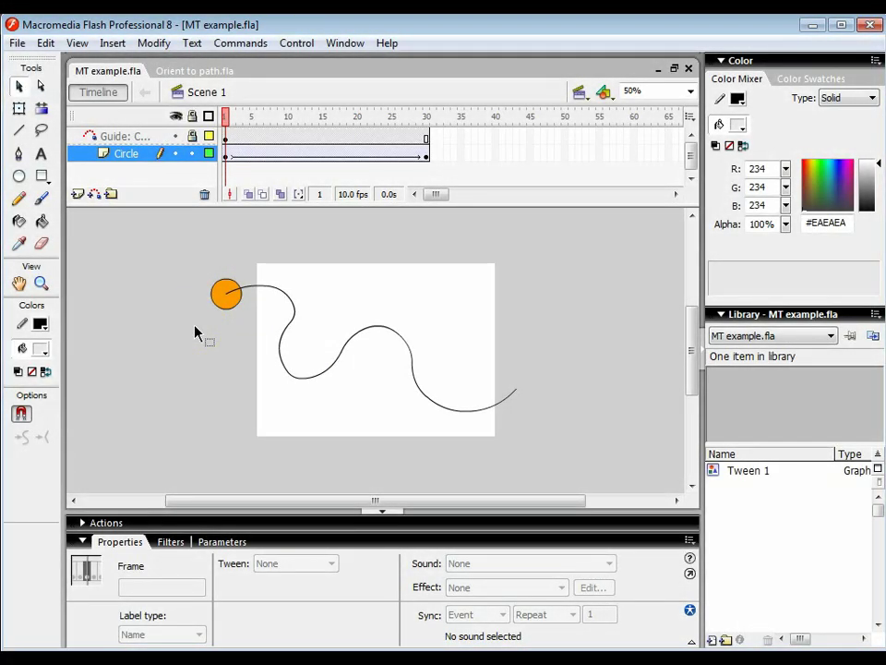
Play the circle's motion along its path in the first document, then rewind it
{"action": "left_click", "coordinate": [203, 308]}
{"action": "left_click", "coordinate": [230, 116]}
{"action": "key", "text": "Return"}
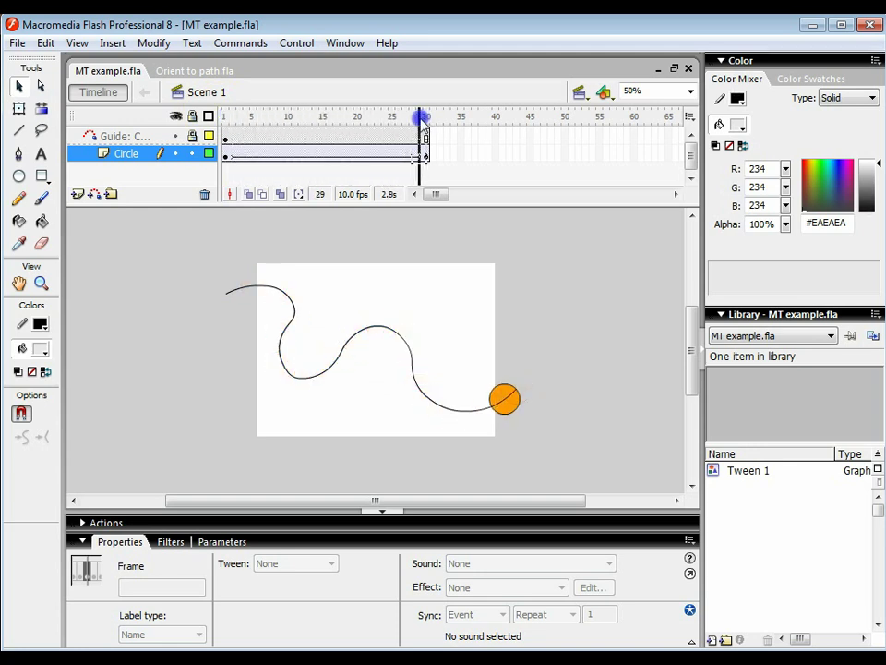
{"action": "left_click_drag", "start_coordinate": [420, 115], "coordinate": [228, 126]}
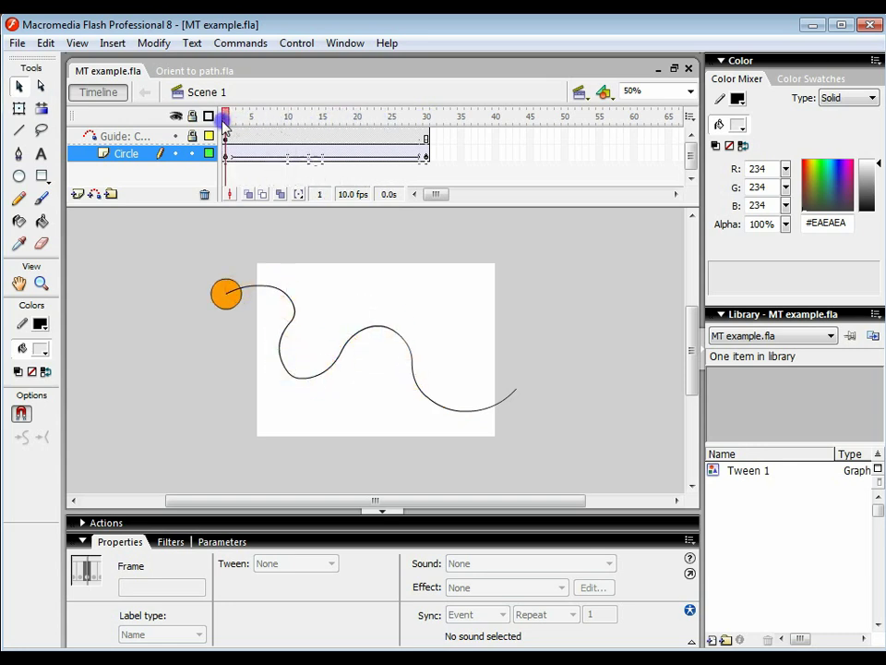
Switch to Orient to path.fla, zoom the stage to 50% and collapse the Properties panel
{"action": "left_click", "coordinate": [196, 72]}
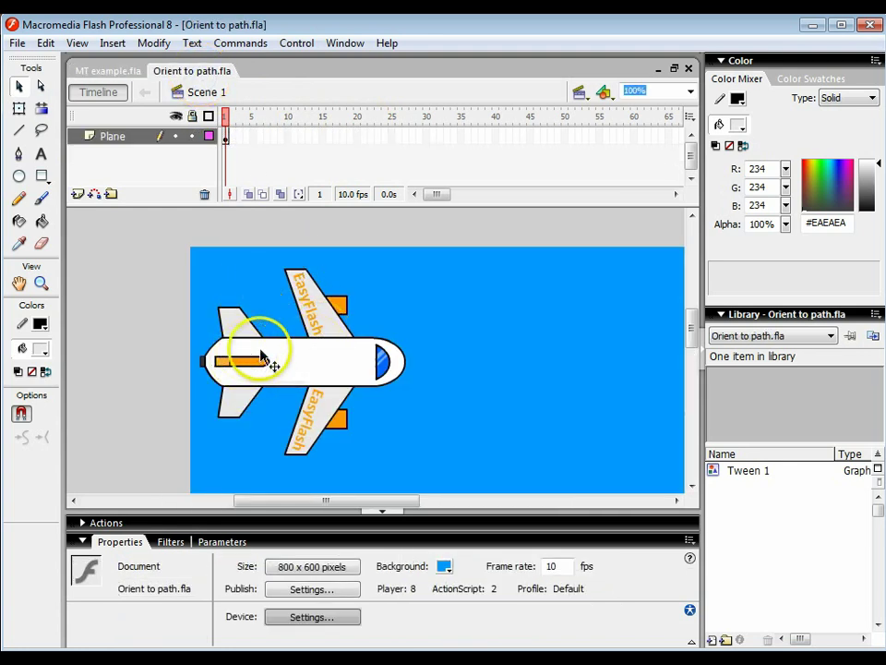
{"action": "type", "text": "50"}
{"action": "key", "text": "Return"}
{"action": "left_click", "coordinate": [342, 461]}
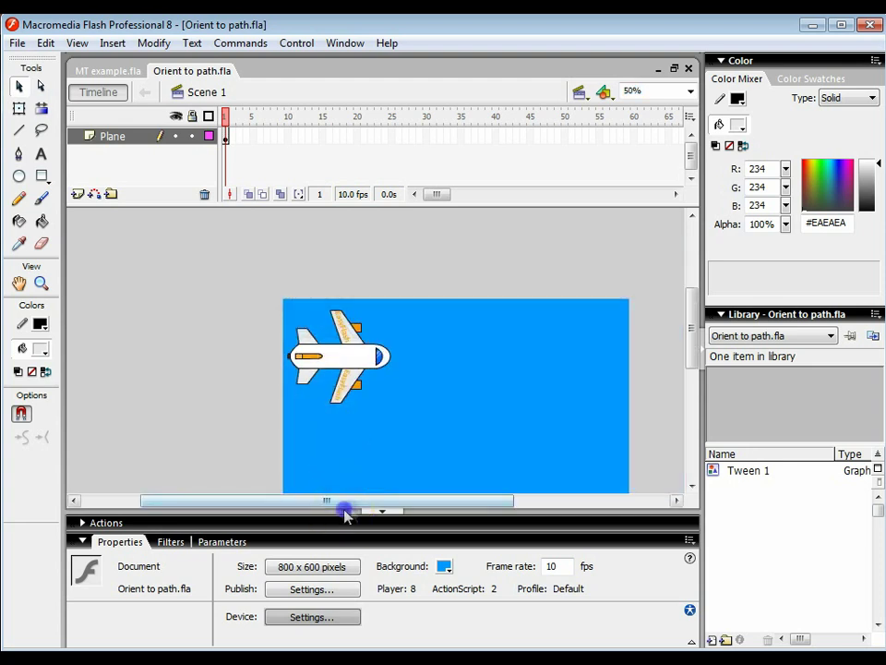
{"action": "left_click_drag", "start_coordinate": [351, 510], "coordinate": [390, 499]}
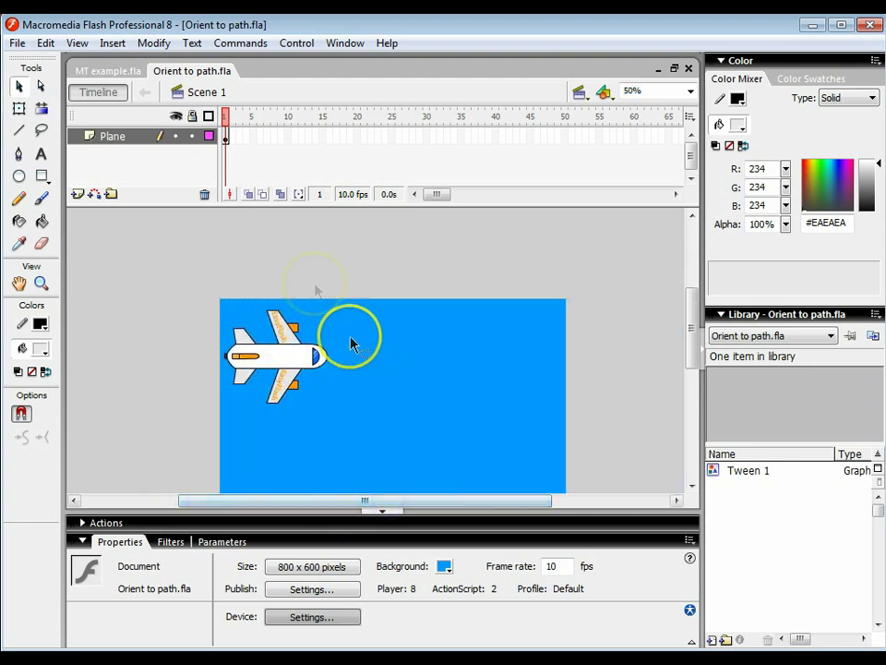
{"action": "left_click", "coordinate": [82, 541]}
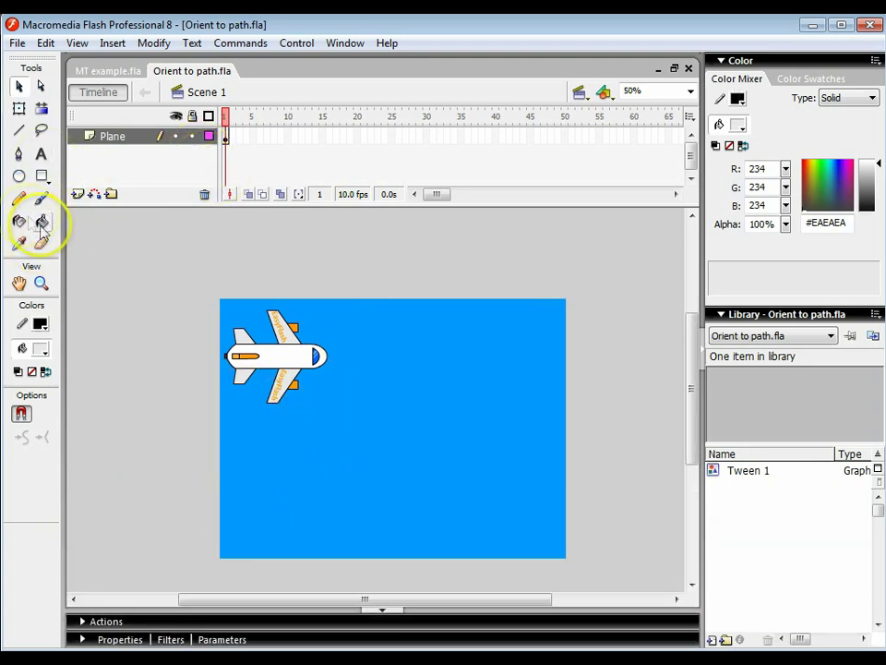
{"action": "left_click", "coordinate": [18, 199]}
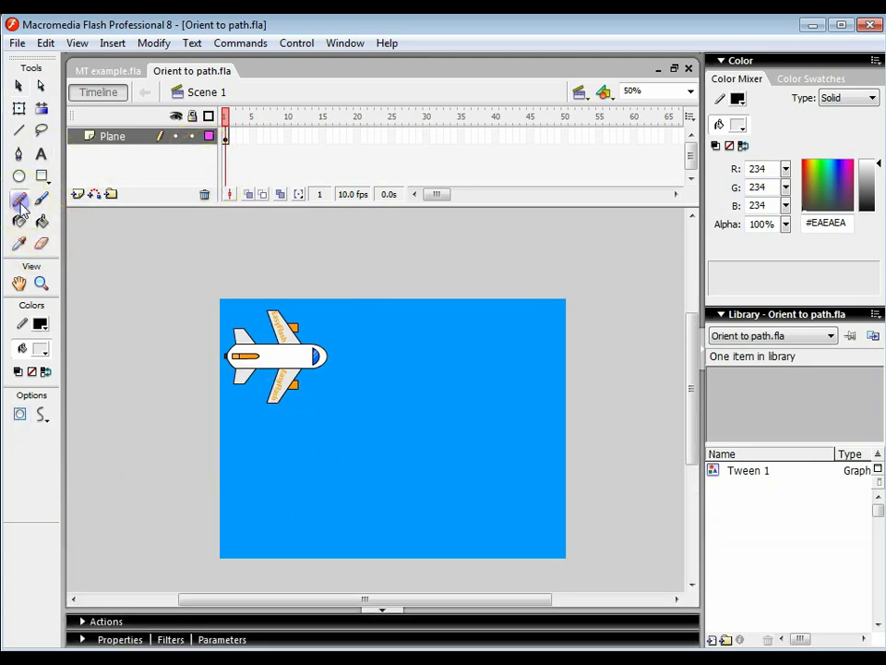
Add a guide layer above Plane and pencil a winding path from the plane to the lower right
{"action": "left_click", "coordinate": [97, 199]}
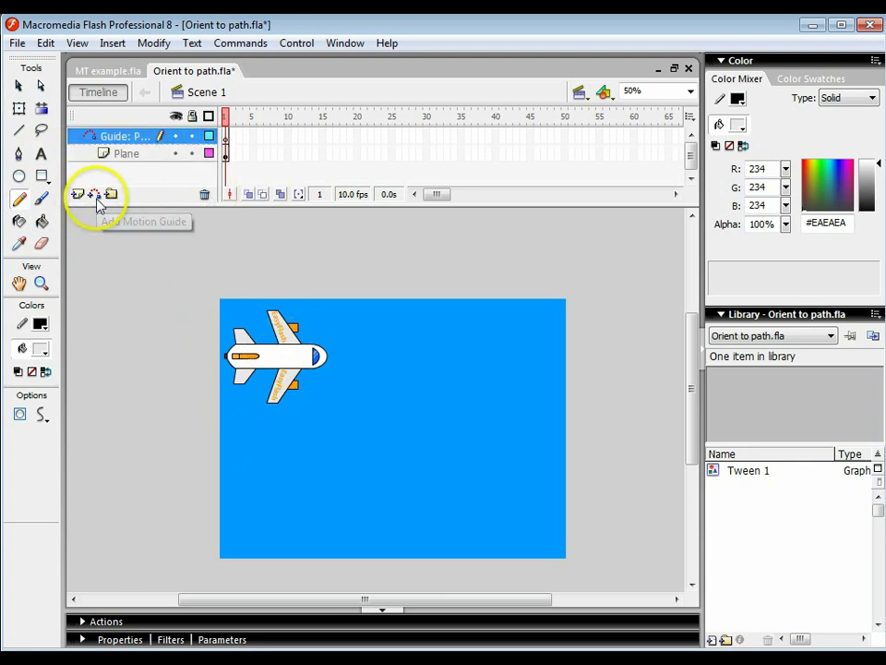
{"action": "left_click", "coordinate": [226, 137]}
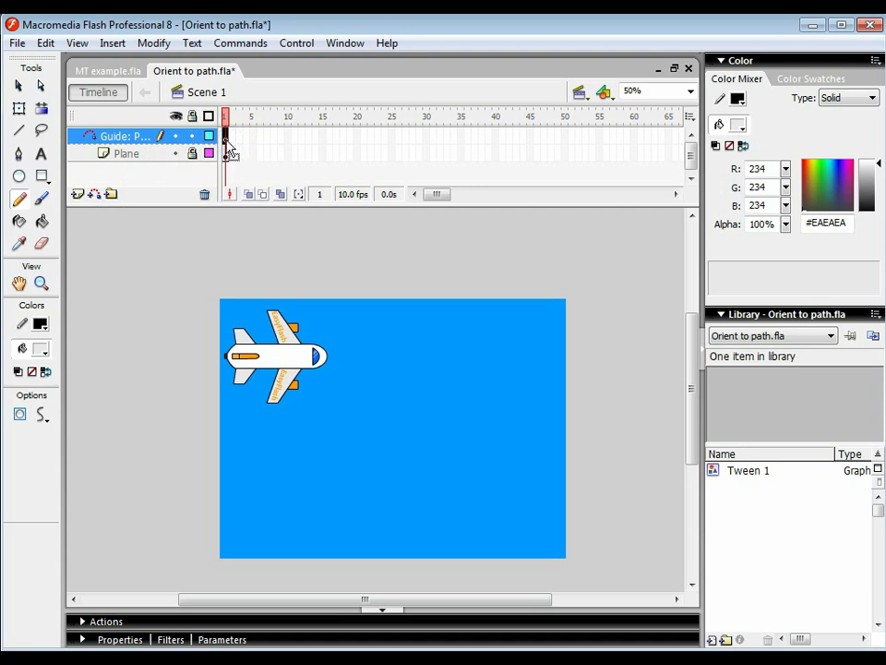
{"action": "mouse_move", "coordinate": [277, 344]}
{"action": "left_mouse_down"}
{"action": "mouse_move", "coordinate": [297, 356]}
{"action": "mouse_move", "coordinate": [204, 346]}
{"action": "left_mouse_up"}
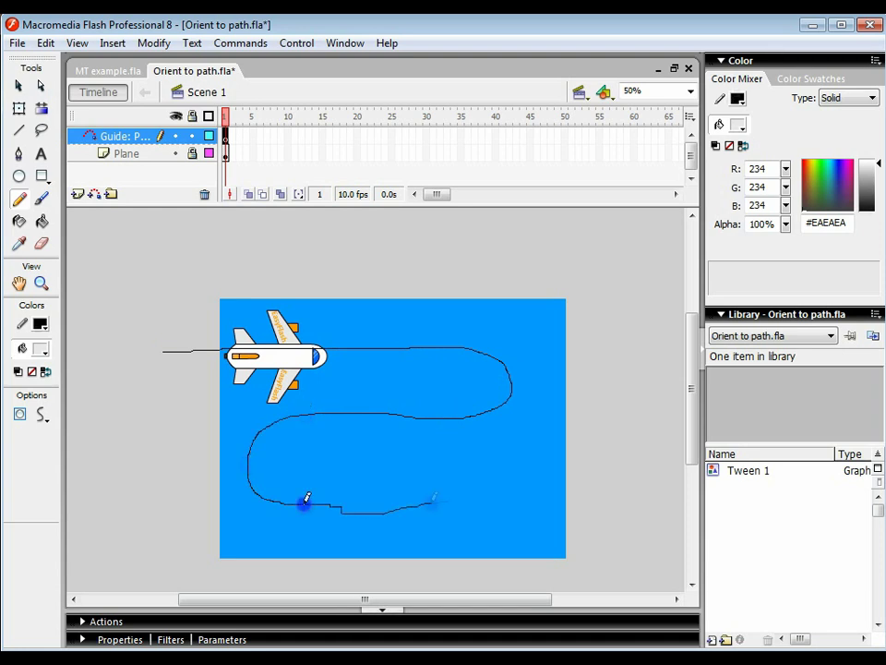
{"action": "left_click_drag", "start_coordinate": [599, 500], "coordinate": [597, 501]}
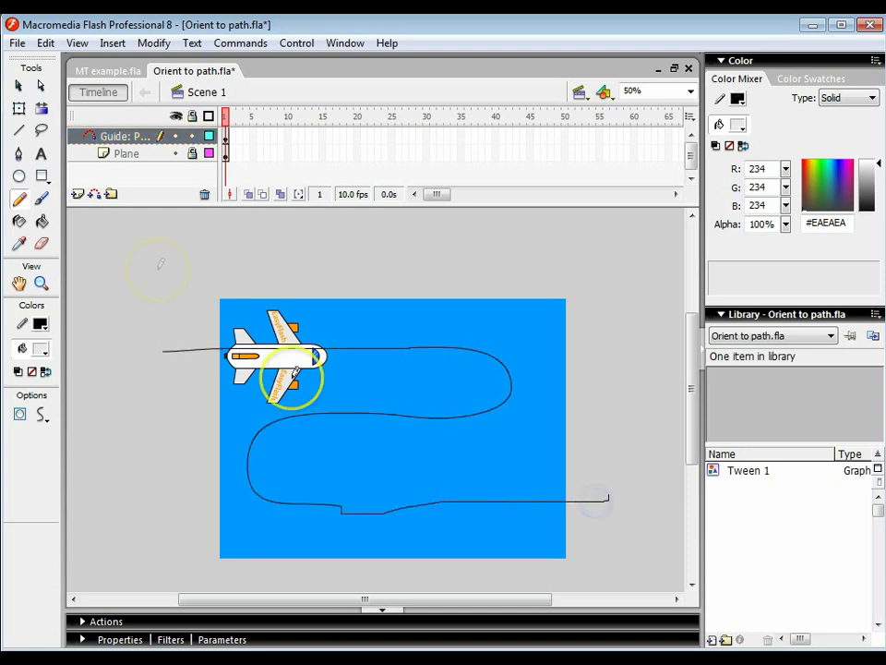
Smooth the whole guide path, then drag its middle and bottom segments into cleaner curves
{"action": "left_click", "coordinate": [18, 86]}
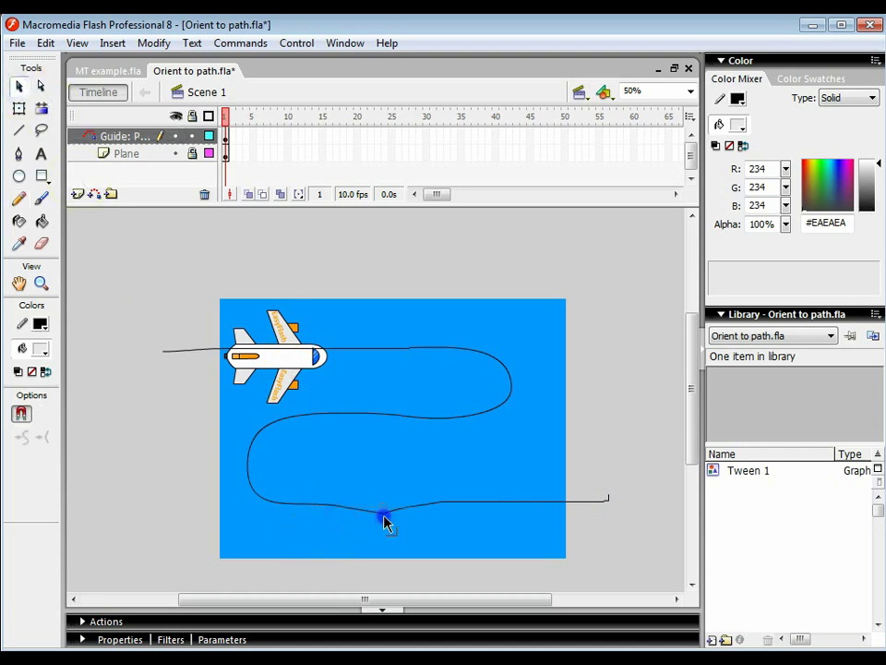
{"action": "left_click", "coordinate": [617, 513]}
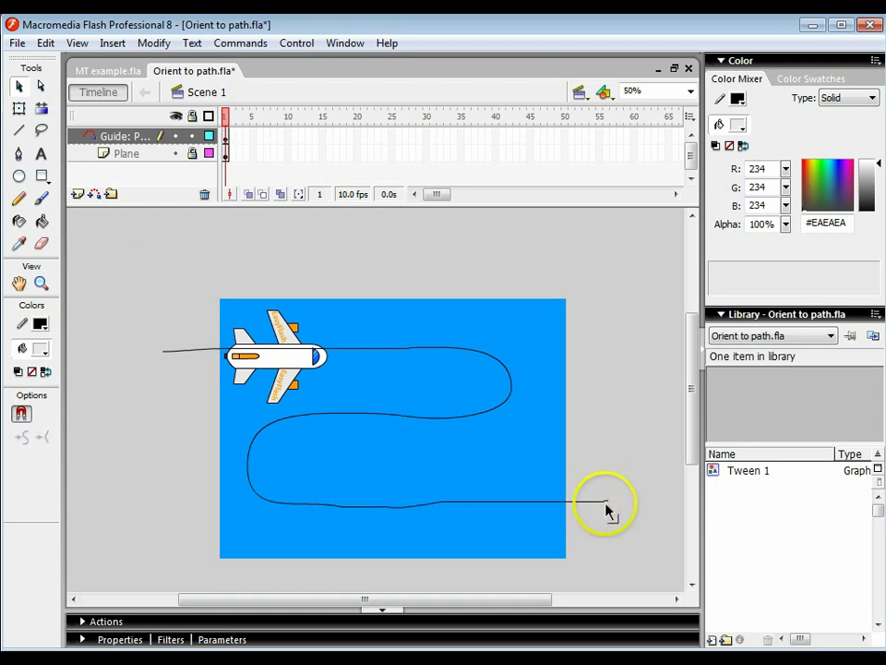
{"action": "double_click", "coordinate": [580, 507]}
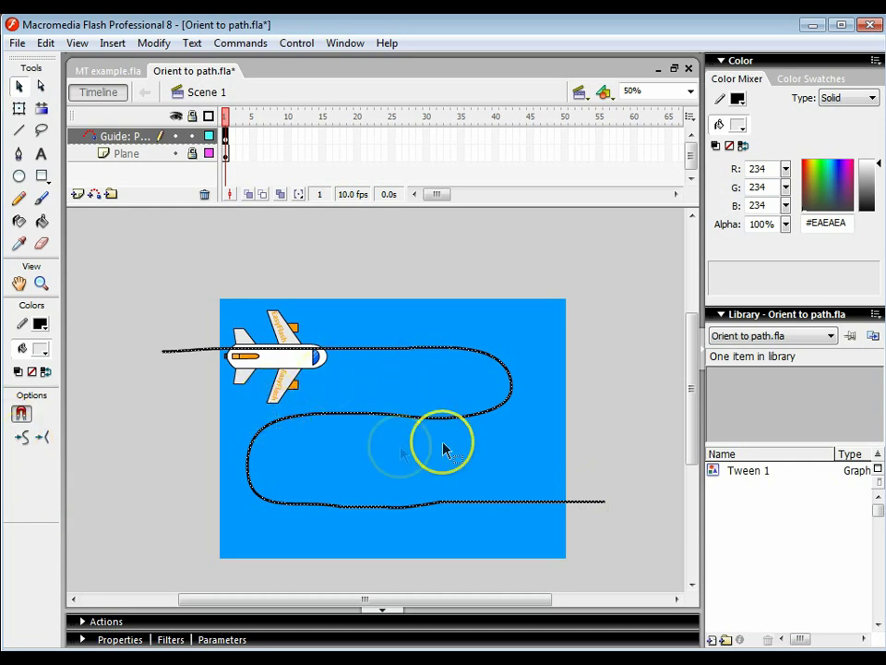
{"action": "left_click", "coordinate": [23, 438]}
{"action": "left_click", "coordinate": [541, 438]}
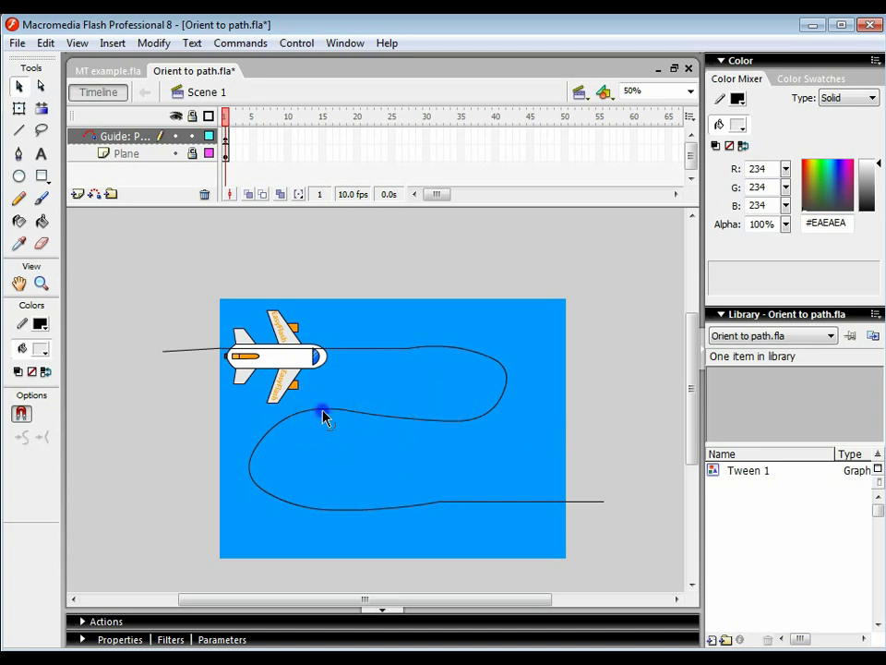
{"action": "left_click_drag", "start_coordinate": [324, 418], "coordinate": [325, 420]}
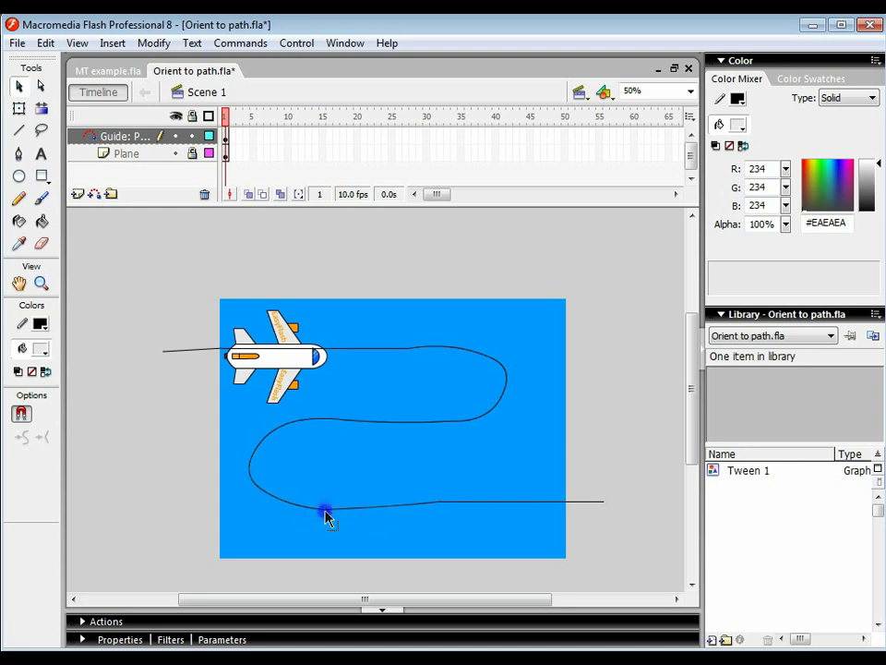
{"action": "left_click_drag", "start_coordinate": [330, 515], "coordinate": [331, 514]}
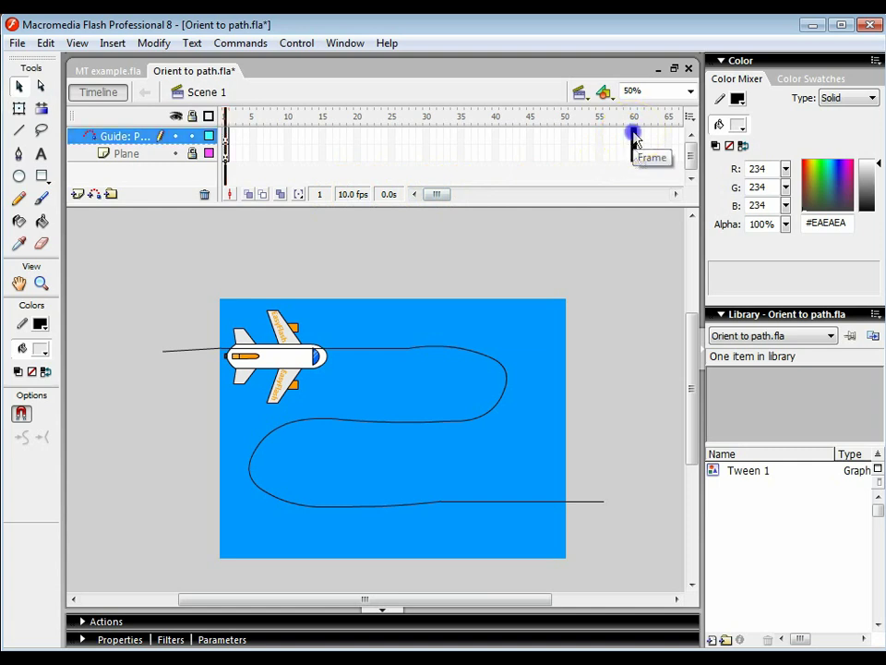
Extend both layers to frame 60, add a Plane motion tween, and keyframe frame 60
{"action": "left_click", "coordinate": [634, 154]}
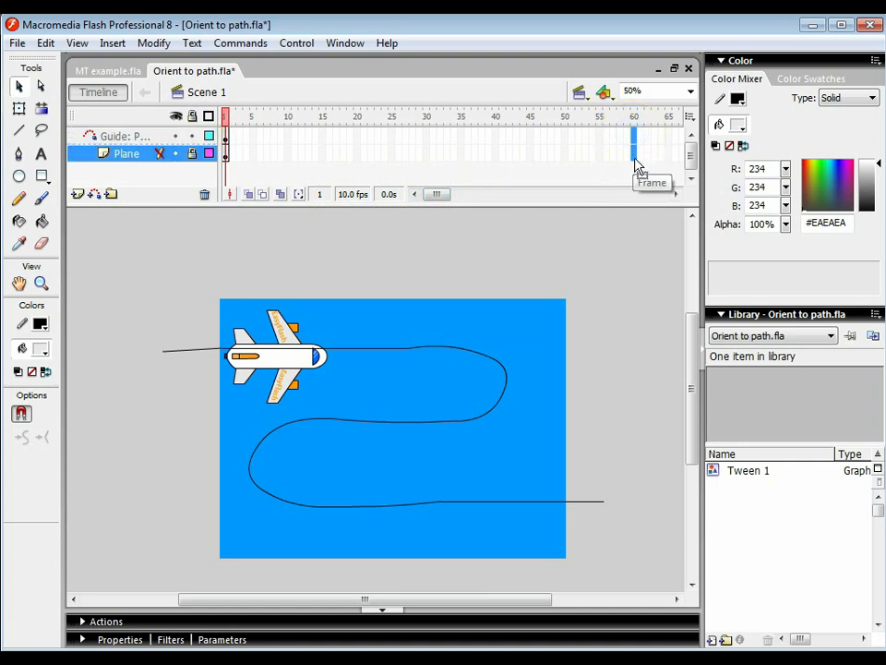
{"action": "key", "text": "F5"}
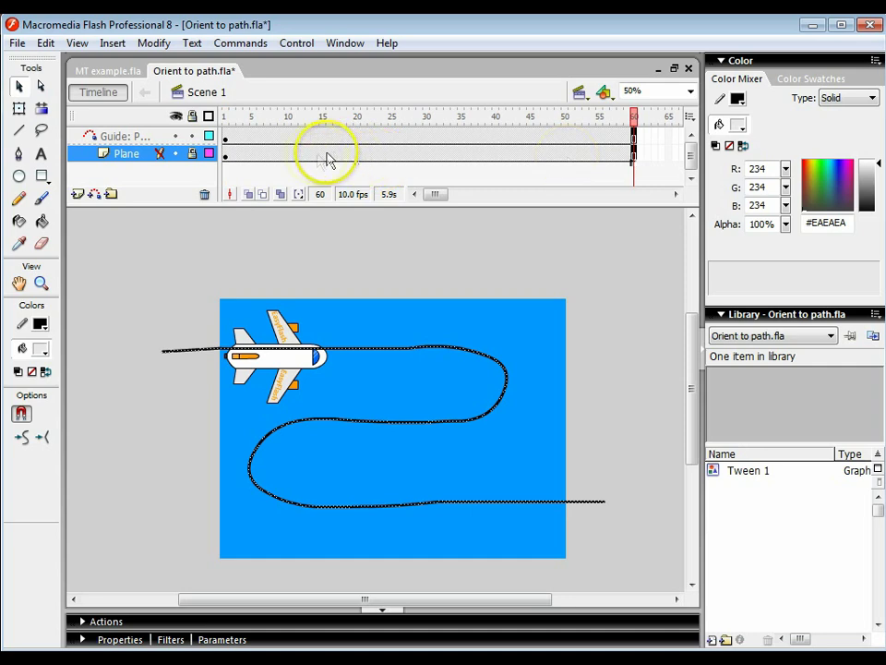
{"action": "right_click", "coordinate": [289, 163]}
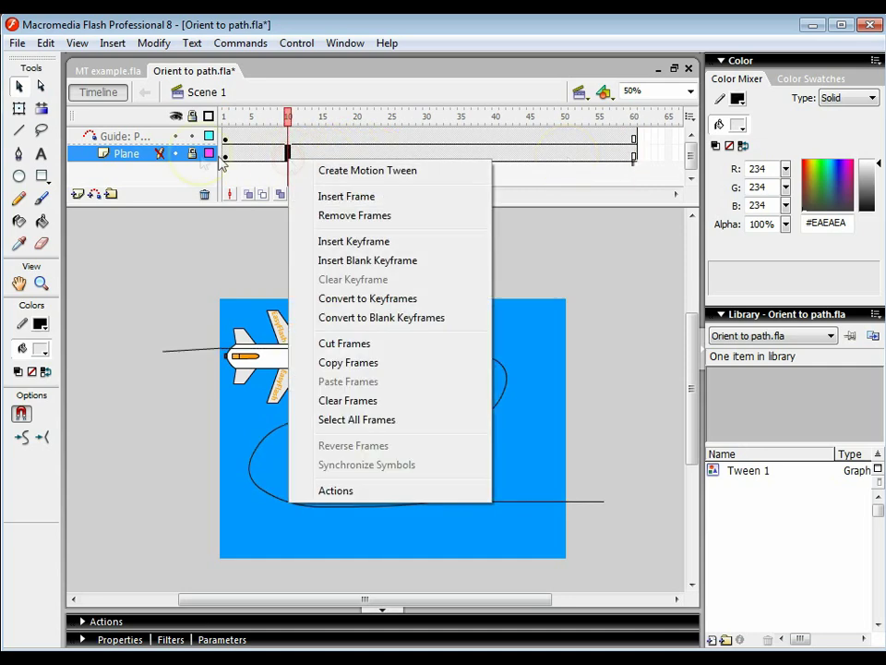
{"action": "key", "text": "Escape"}
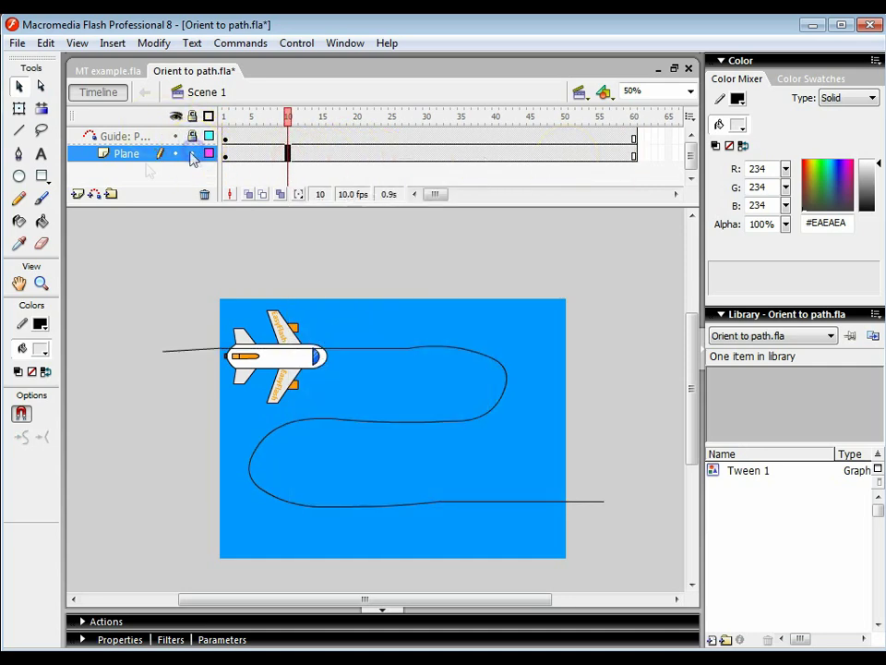
{"action": "right_click", "coordinate": [324, 154]}
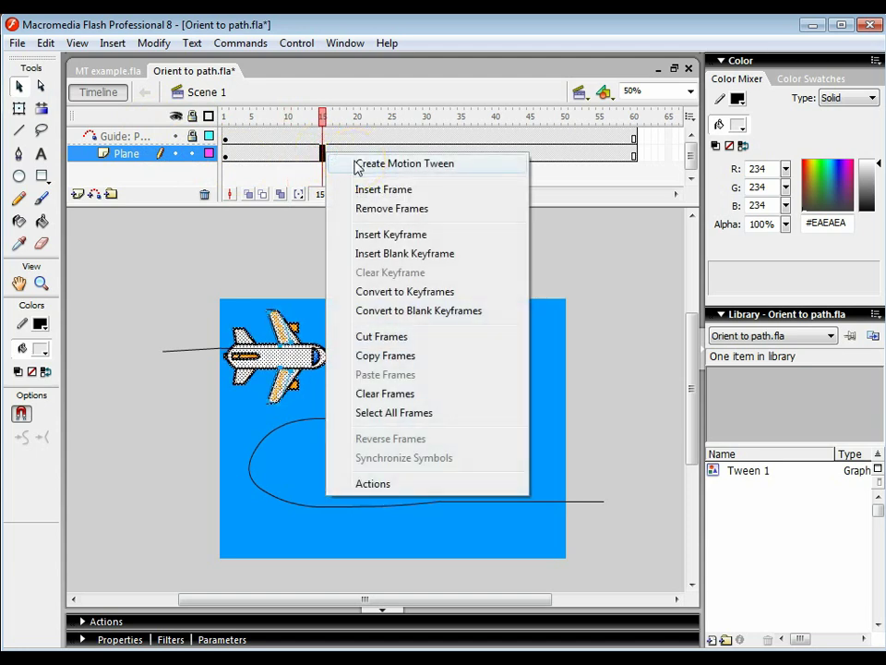
{"action": "left_click", "coordinate": [375, 166]}
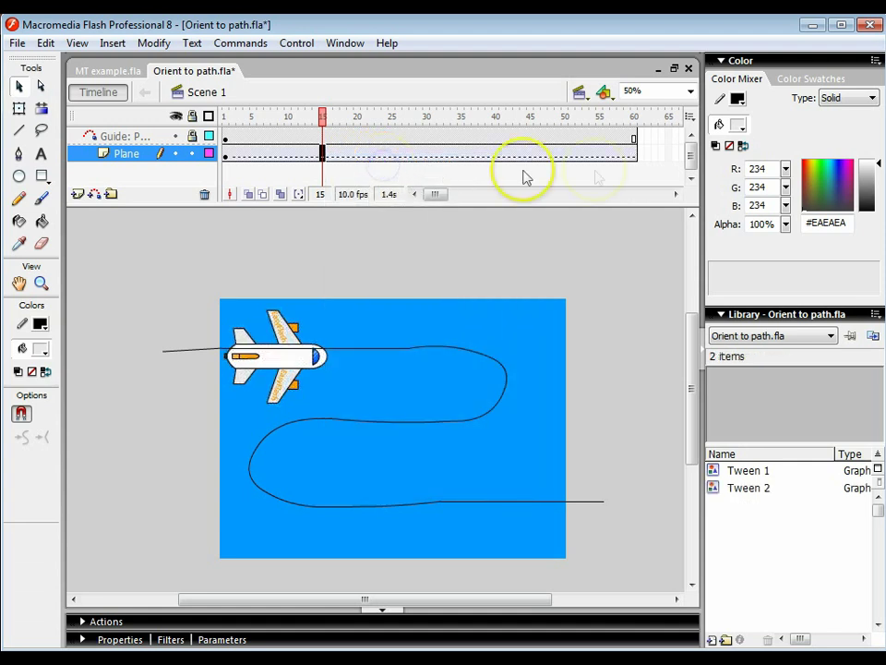
{"action": "left_click", "coordinate": [633, 155]}
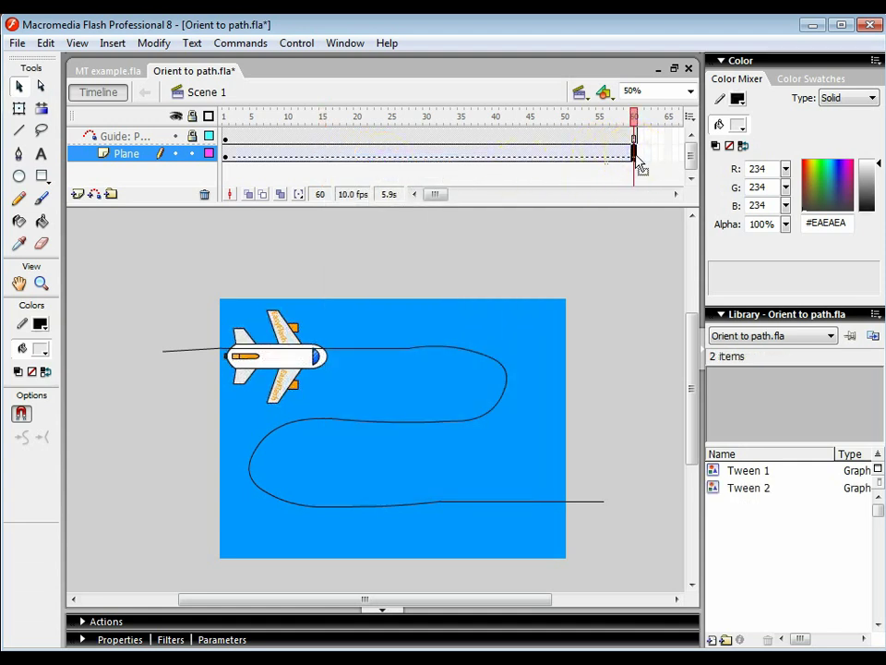
{"action": "key", "text": "F6"}
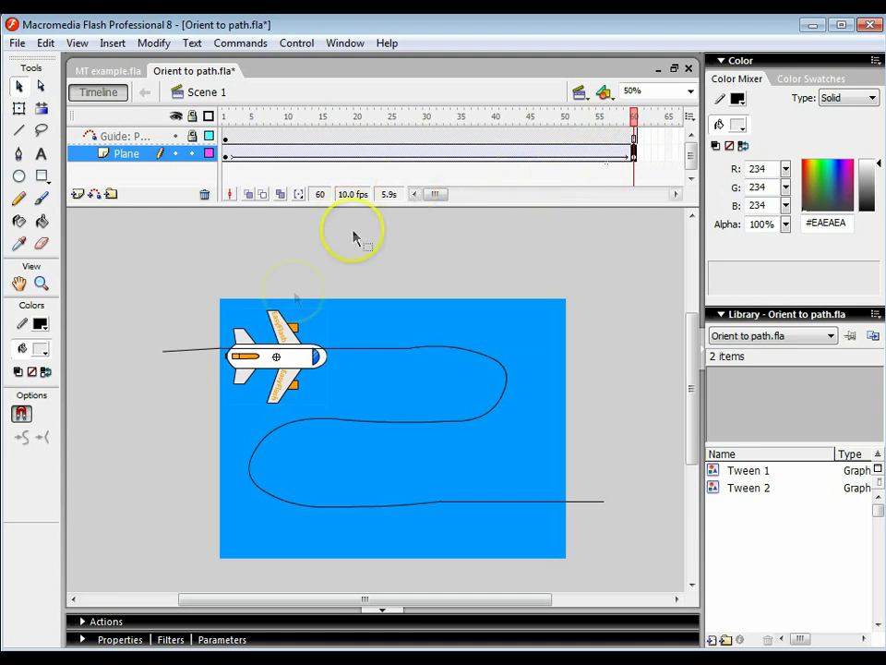
Snap the plane to the path's left start at frame 1 and its right end at frame 60
{"action": "left_click", "coordinate": [225, 157]}
{"action": "left_click_drag", "start_coordinate": [286, 369], "coordinate": [172, 367]}
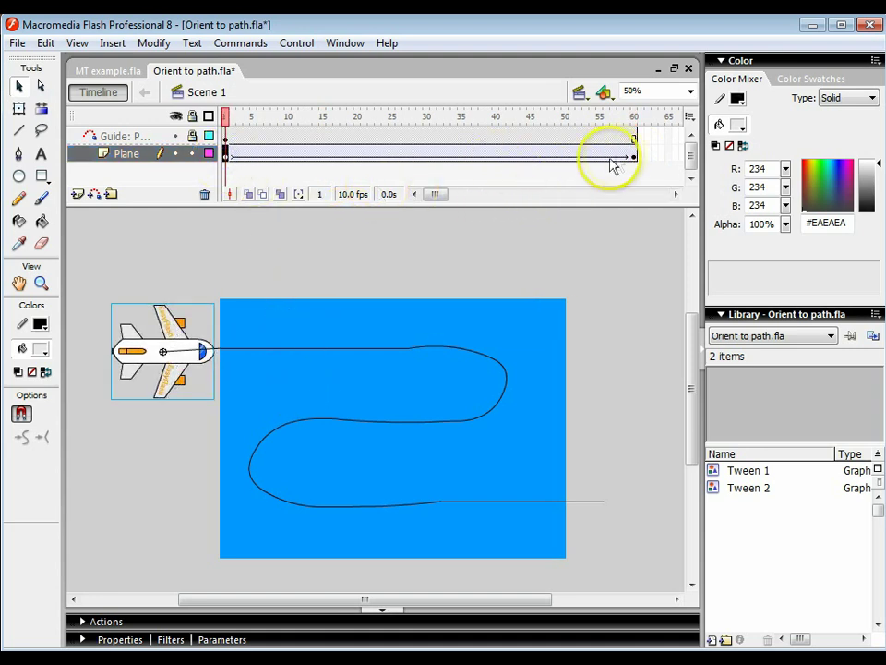
{"action": "left_click", "coordinate": [635, 147]}
{"action": "left_click_drag", "start_coordinate": [282, 365], "coordinate": [604, 514]}
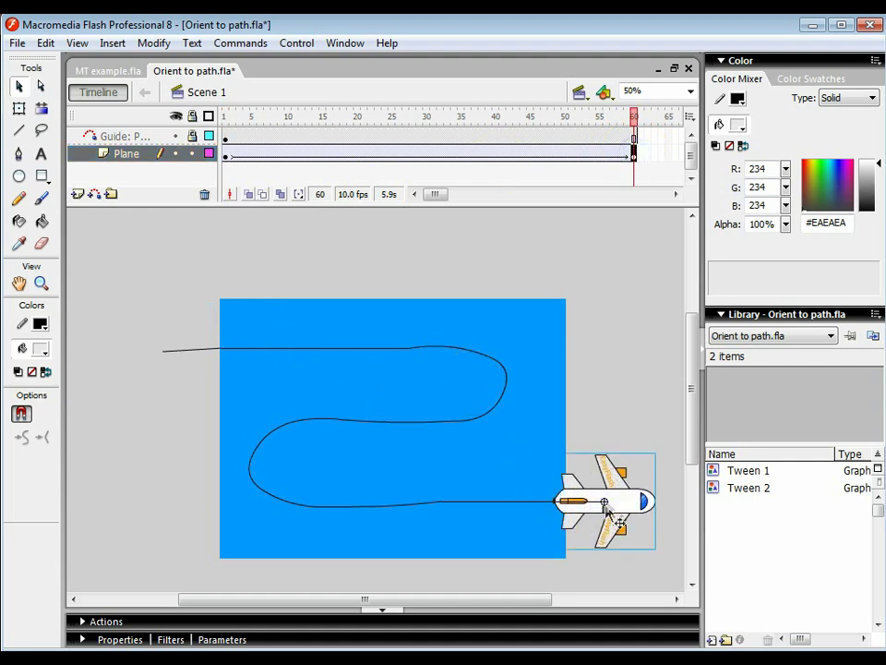
Step back through the frames to check the motion, then test the movie with Ctrl+Enter
{"action": "key", "text": "comma"}
{"action": "key", "text": "comma"}
{"action": "key", "text": "comma"}
{"action": "key", "text": "comma"}
{"action": "key", "text": "comma"}
{"action": "key", "text": "comma"}
{"action": "key", "text": "comma"}
{"action": "key", "text": "comma"}
{"action": "key", "text": "comma"}
{"action": "key", "text": "comma"}
{"action": "key", "text": "comma"}
{"action": "key", "text": "comma"}
{"action": "key", "text": "comma"}
{"action": "key", "text": "comma"}
{"action": "key", "text": "comma"}
{"action": "key", "text": "comma"}
{"action": "key", "text": "comma"}
{"action": "key", "text": "comma"}
{"action": "key", "text": "comma"}
{"action": "key", "text": "comma"}
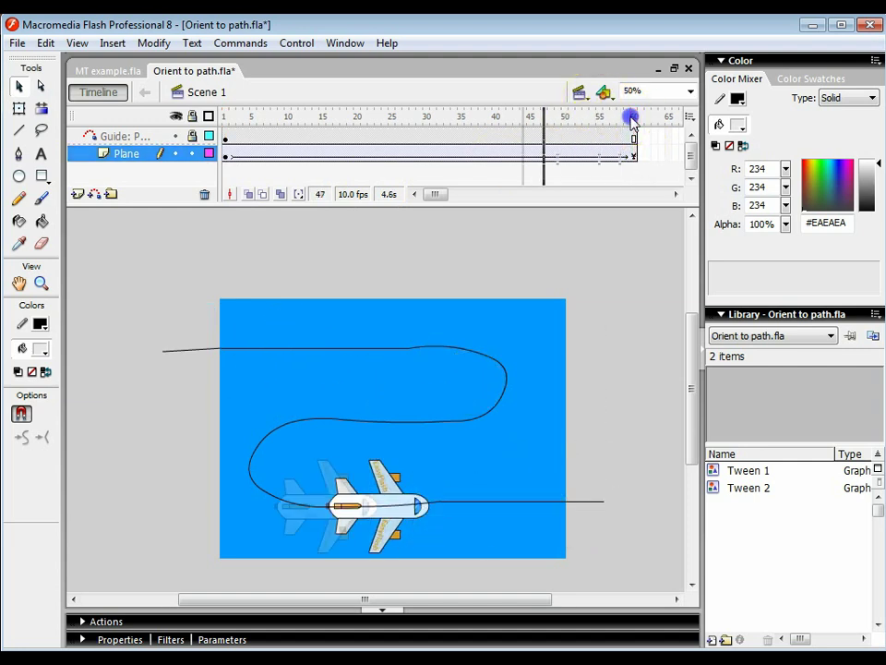
{"action": "key", "text": "comma"}
{"action": "key", "text": "comma"}
{"action": "key", "text": "comma"}
{"action": "key", "text": "comma"}
{"action": "key", "text": "comma"}
{"action": "key", "text": "comma"}
{"action": "key", "text": "comma"}
{"action": "key", "text": "comma"}
{"action": "key", "text": "comma"}
{"action": "key", "text": "comma"}
{"action": "key", "text": "comma"}
{"action": "key", "text": "comma"}
{"action": "key", "text": "comma"}
{"action": "key", "text": "comma"}
{"action": "key", "text": "comma"}
{"action": "key", "text": "comma"}
{"action": "key", "text": "comma"}
{"action": "key", "text": "comma"}
{"action": "key", "text": "comma"}
{"action": "key", "text": "comma"}
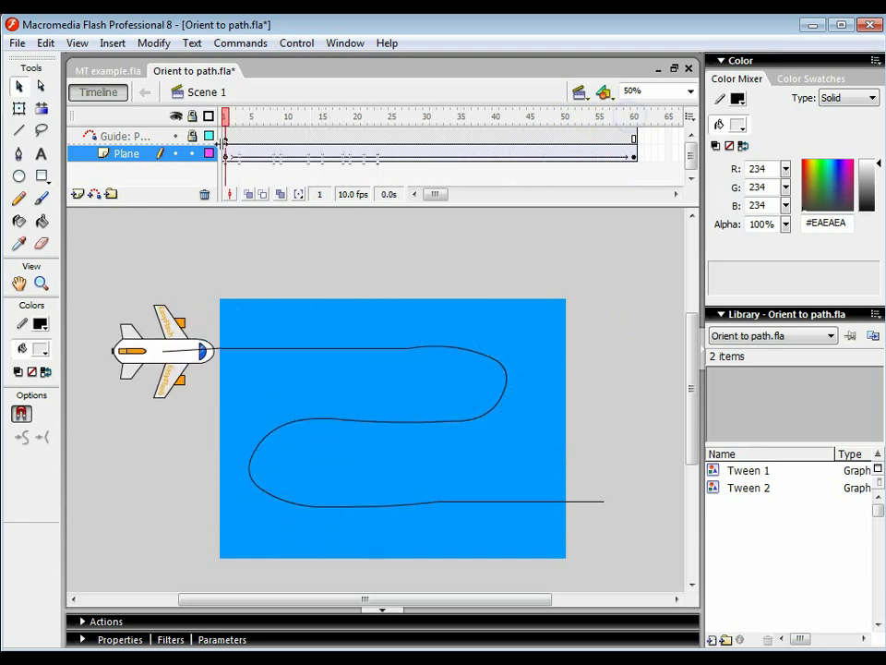
{"action": "key", "text": "ctrl+Return"}
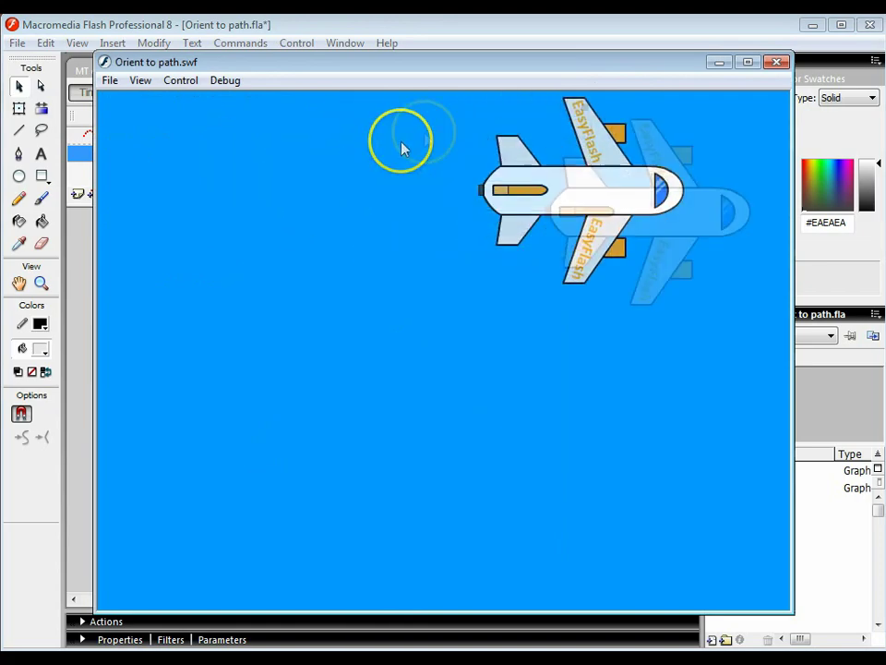
{"action": "left_click", "coordinate": [776, 62]}
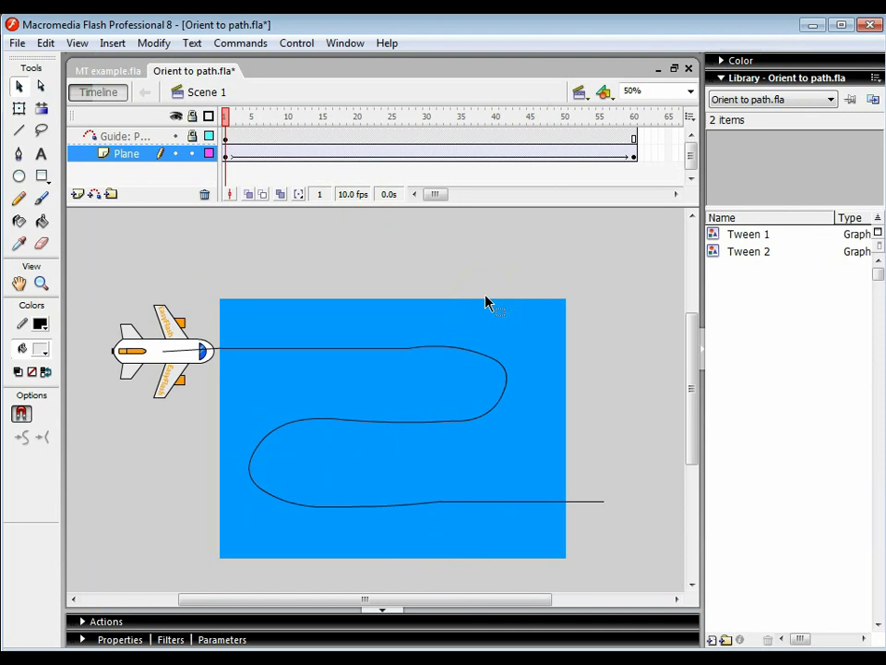
Tick Orient to path with Rotate set to None on the tween, then preview playback to frame 53
{"action": "left_click", "coordinate": [281, 154]}
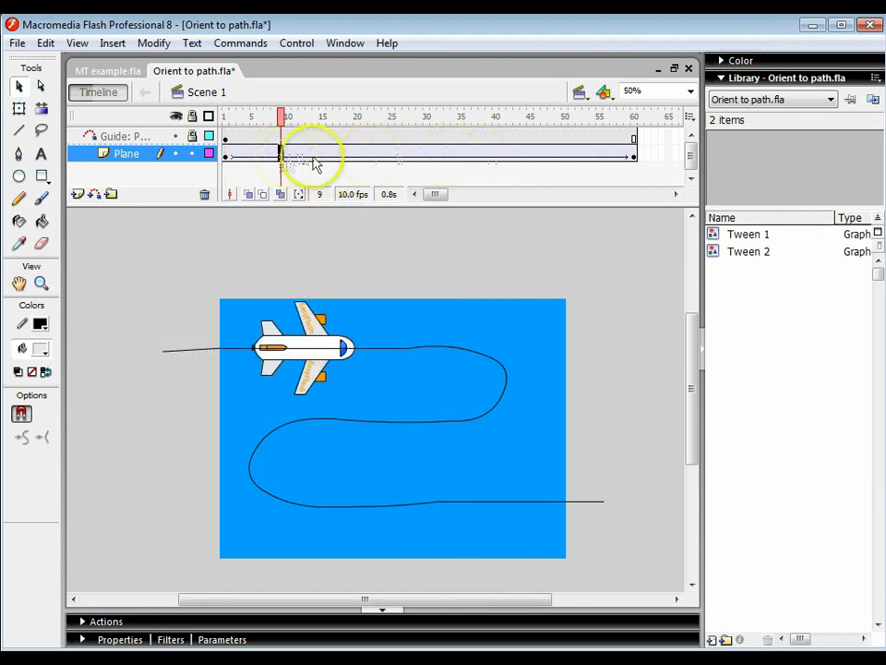
{"action": "left_click", "coordinate": [130, 643]}
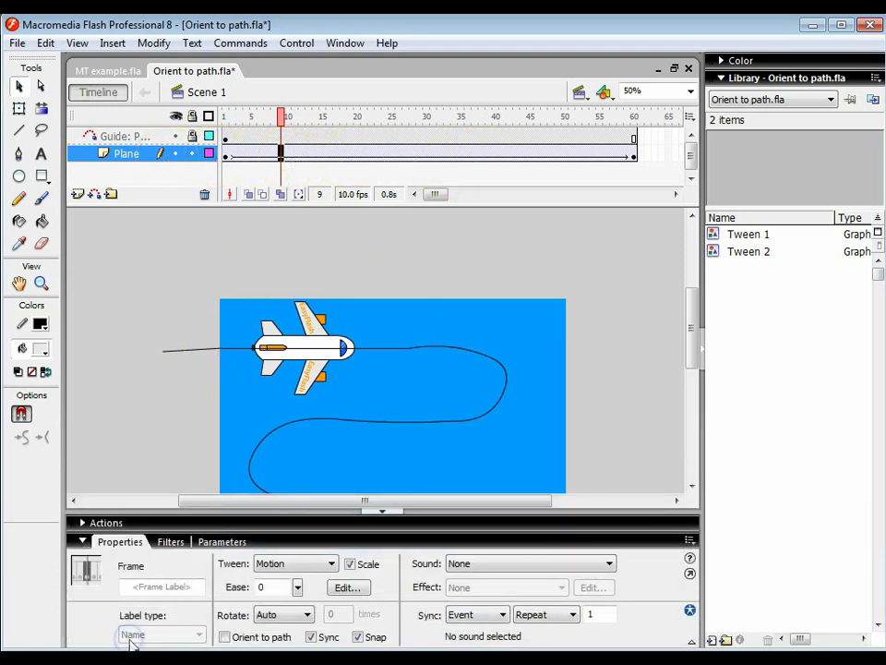
{"action": "left_click", "coordinate": [227, 637]}
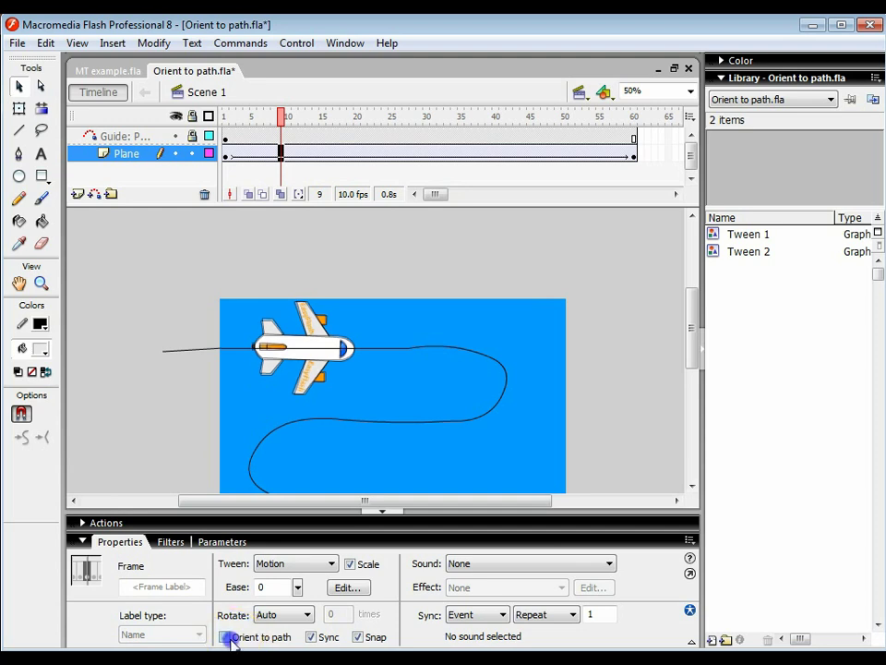
{"action": "left_click", "coordinate": [306, 616]}
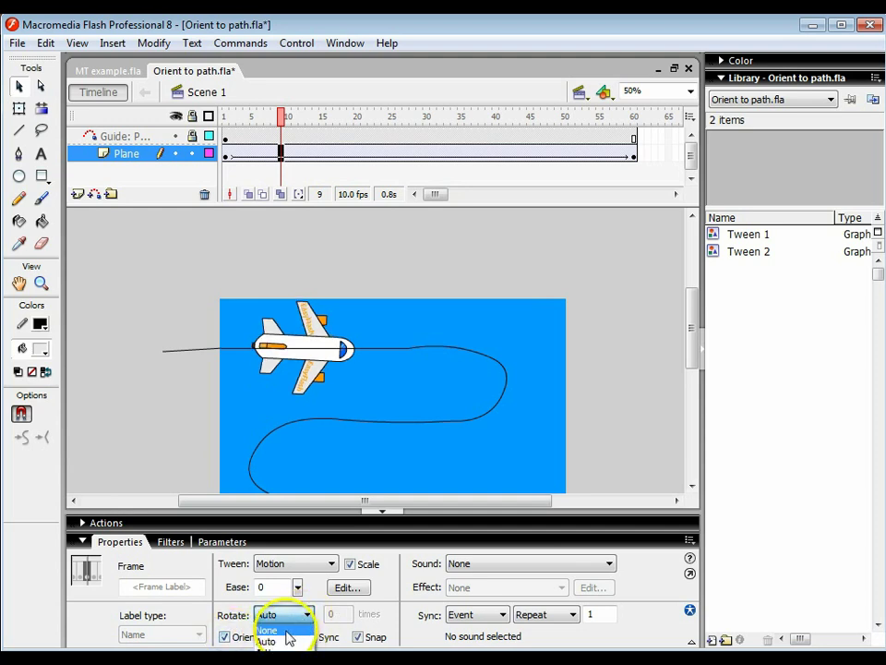
{"action": "left_click", "coordinate": [287, 630]}
{"action": "left_click", "coordinate": [282, 115]}
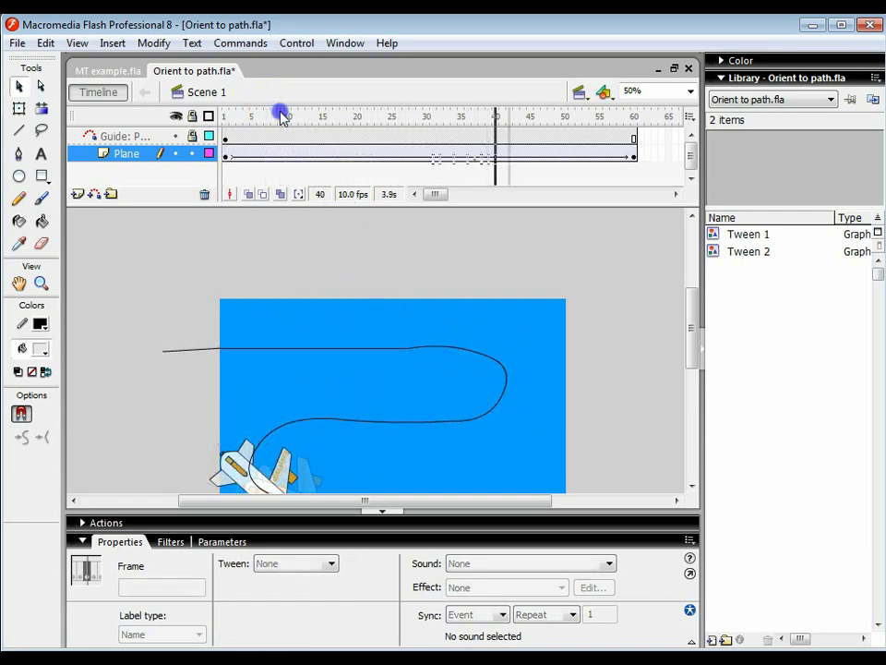
{"action": "left_click", "coordinate": [585, 120]}
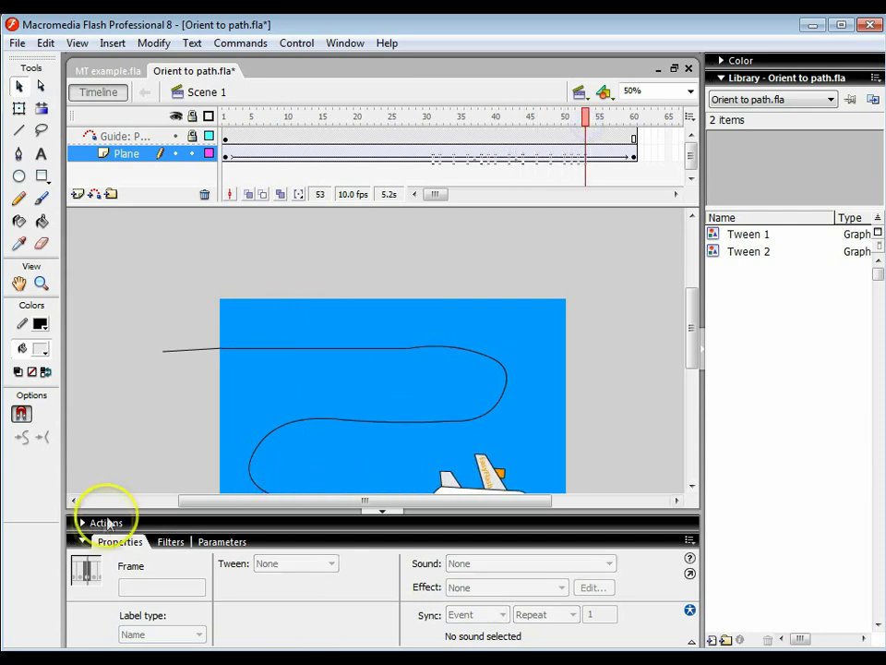
{"action": "left_click", "coordinate": [83, 541]}
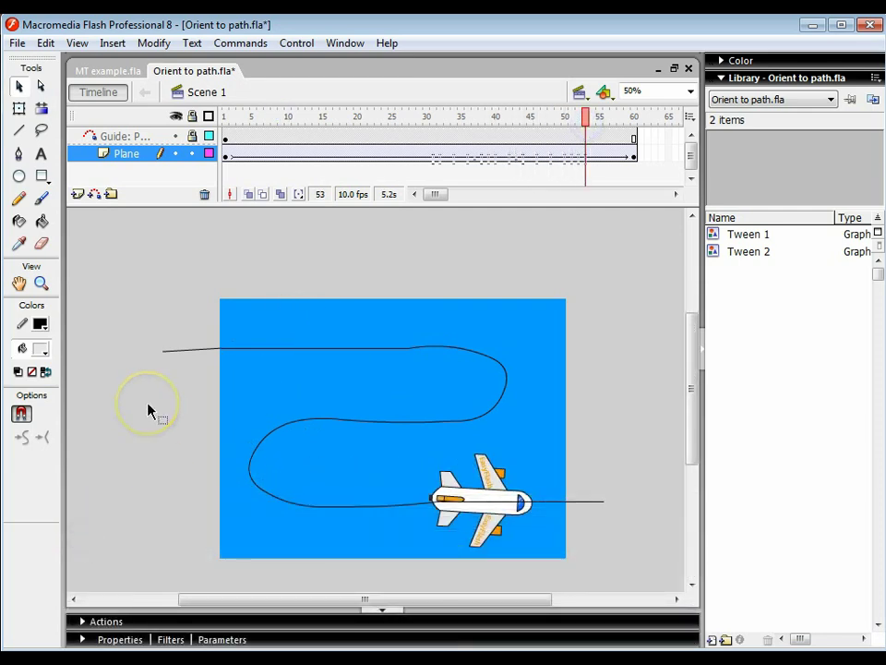
Test Orient to path.swf with Ctrl+Enter to watch the plane bank along its path
{"action": "key", "text": "ctrl+Return"}
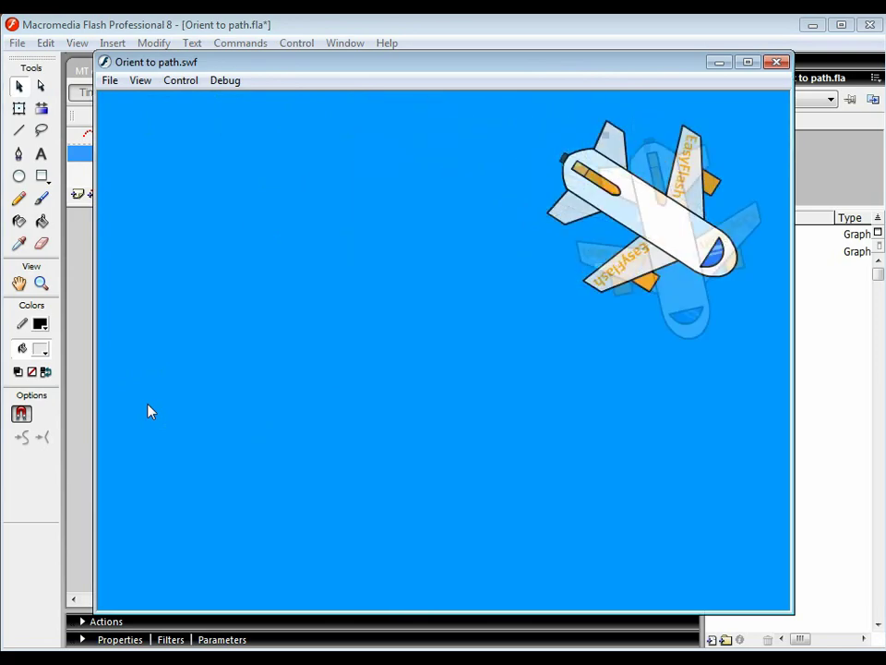